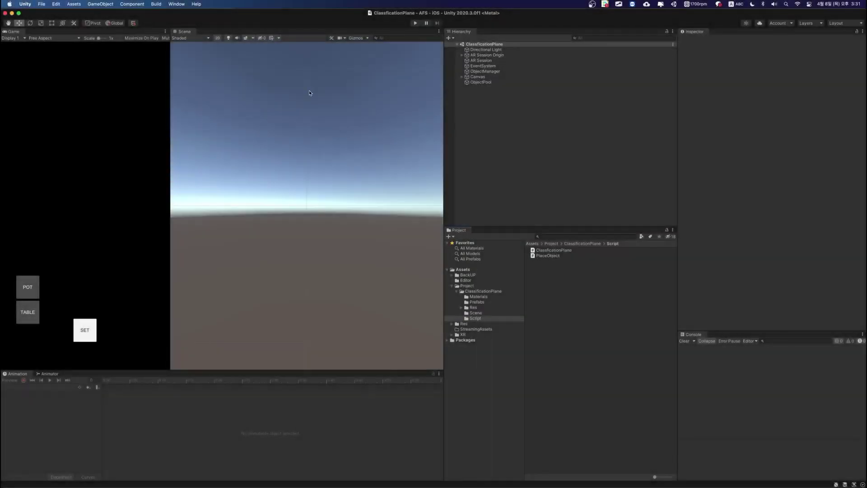
Select Canvas in the Hierarchy and expand it to list LeftAnchor and Button.
{"action": "left_click", "coordinate": [469, 77]}
{"action": "left_click", "coordinate": [461, 77]}
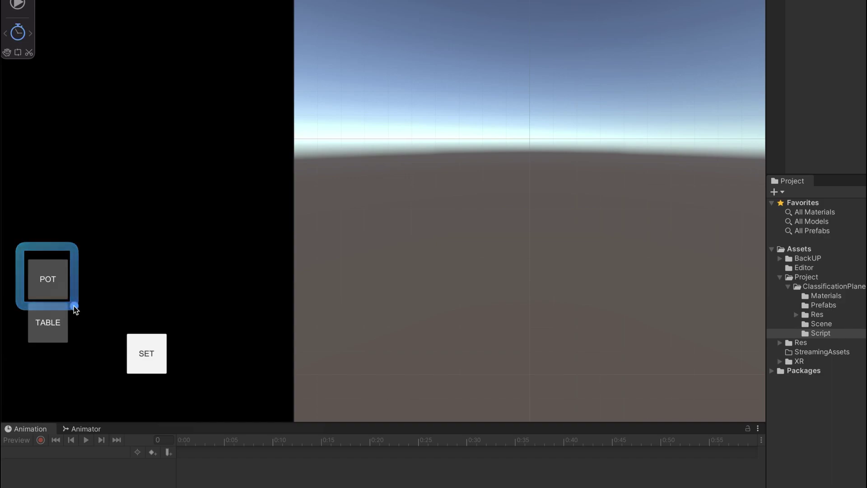
Clear the highlight around the POT button.
{"action": "left_click", "coordinate": [74, 305]}
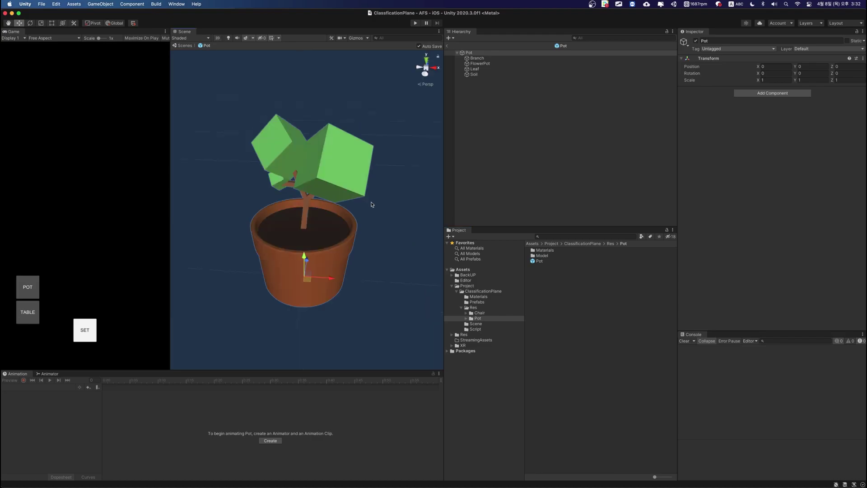
Open the SmallChair prefab from the Chair folder, view the table from above, then return to the scene.
{"action": "left_click", "coordinate": [488, 312]}
{"action": "double_click", "coordinate": [546, 261]}
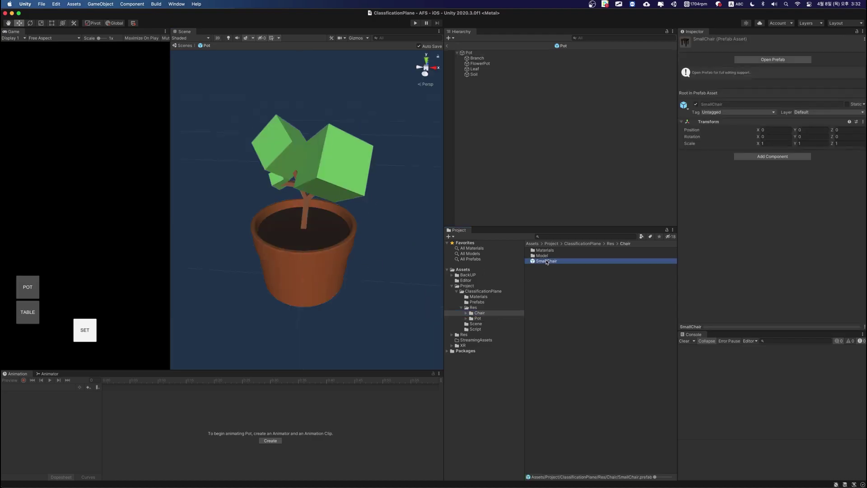
{"action": "mouse_move", "coordinate": [352, 224]}
{"action": "left_mouse_down", "text": "alt"}
{"action": "mouse_move", "coordinate": [319, 250]}
{"action": "mouse_move", "coordinate": [352, 264]}
{"action": "left_mouse_up", "text": "alt"}
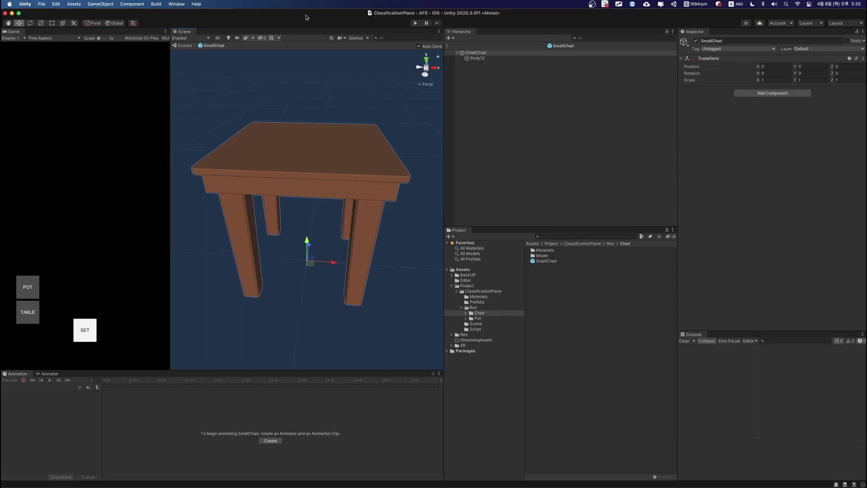
{"action": "left_click", "coordinate": [189, 45]}
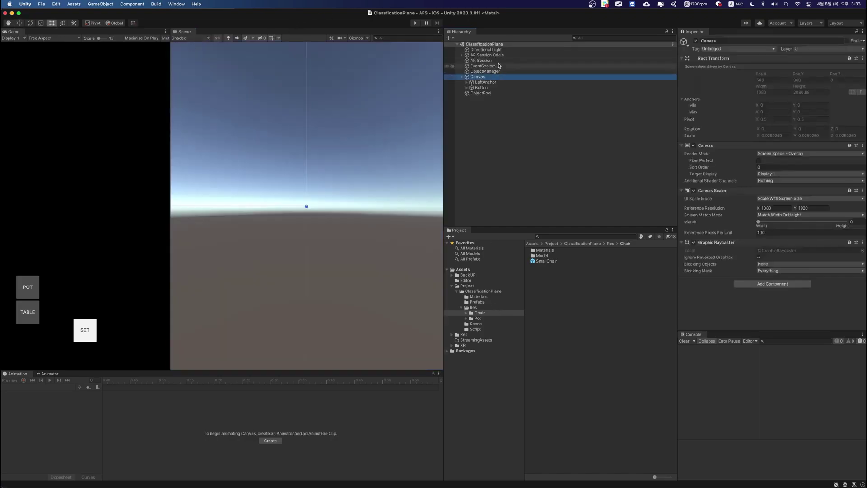
Check the AR Session Origin components and assign ObjectPool to the Place Object component's Object Pool field.
{"action": "left_click", "coordinate": [497, 60]}
{"action": "left_click", "coordinate": [505, 55]}
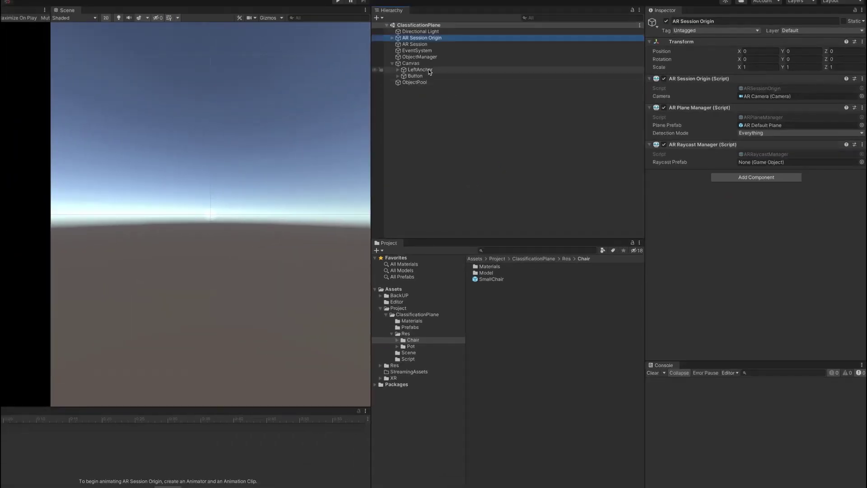
{"action": "left_click", "coordinate": [425, 64]}
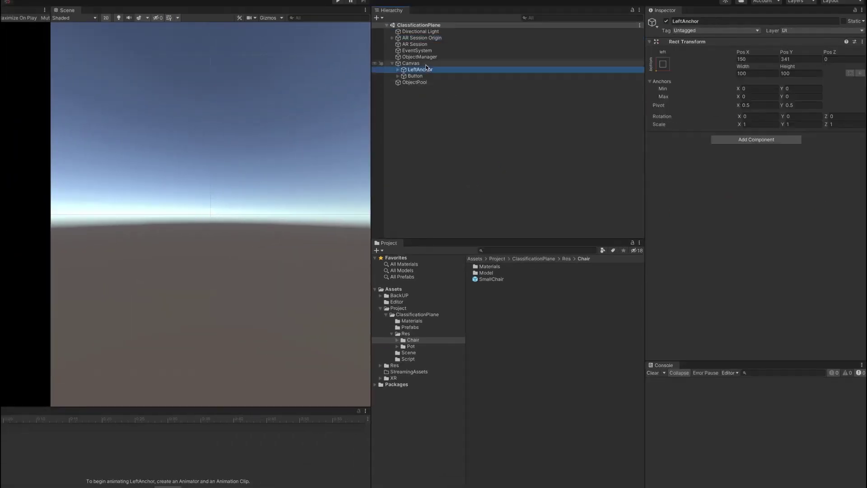
{"action": "left_click_drag", "start_coordinate": [429, 82], "coordinate": [427, 57]}
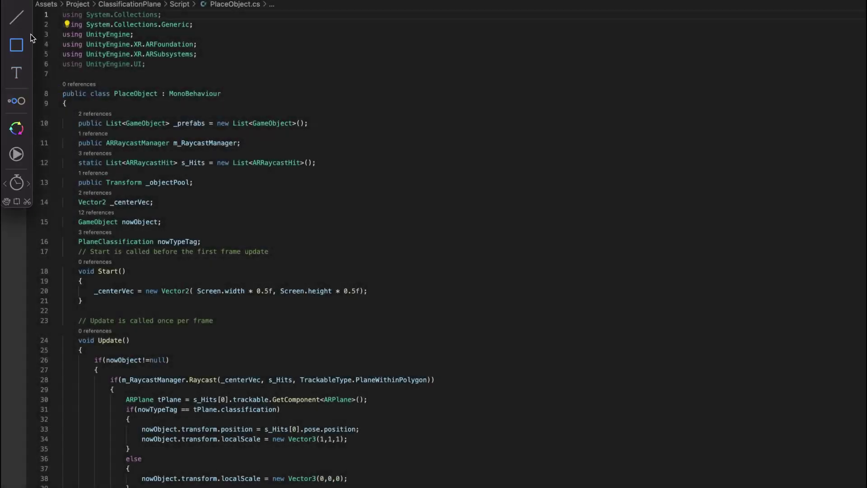
Mark the AR using lines 3–6, the _prefabs list and the m_RaycastManager field.
{"action": "left_click_drag", "start_coordinate": [37, 35], "coordinate": [240, 126]}
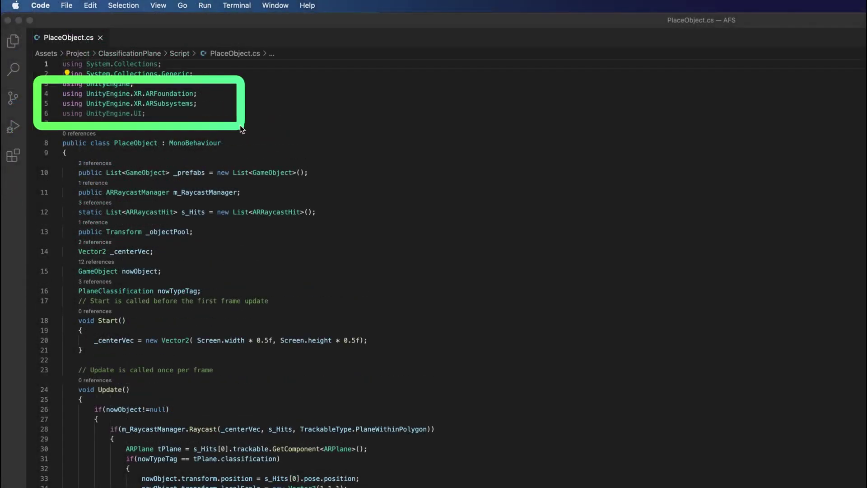
{"action": "left_click", "coordinate": [125, 155]}
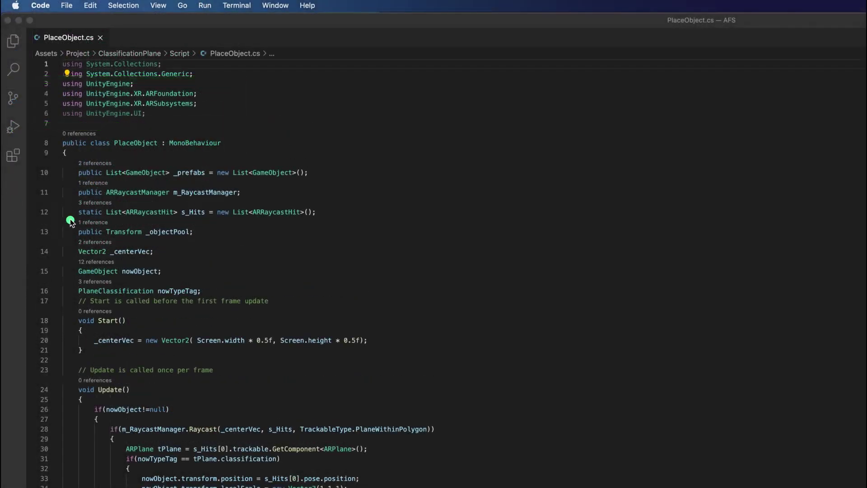
{"action": "mouse_move", "coordinate": [68, 165]}
{"action": "left_mouse_down"}
{"action": "mouse_move", "coordinate": [355, 234]}
{"action": "mouse_move", "coordinate": [321, 186]}
{"action": "left_mouse_up"}
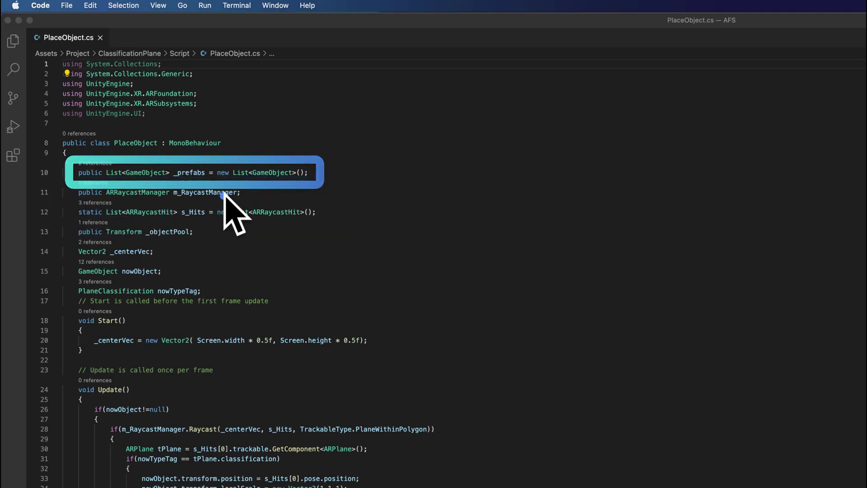
{"action": "left_click", "coordinate": [70, 185]}
{"action": "left_click_drag", "start_coordinate": [69, 185], "coordinate": [266, 210]}
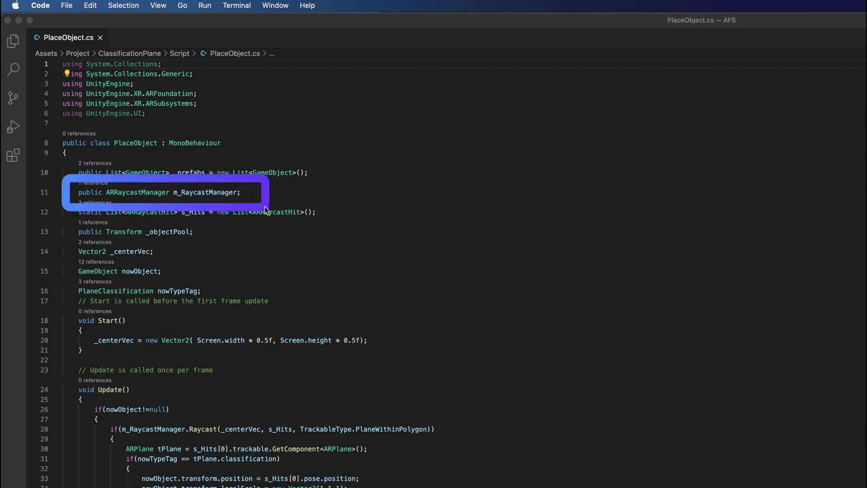
{"action": "left_click", "coordinate": [66, 204]}
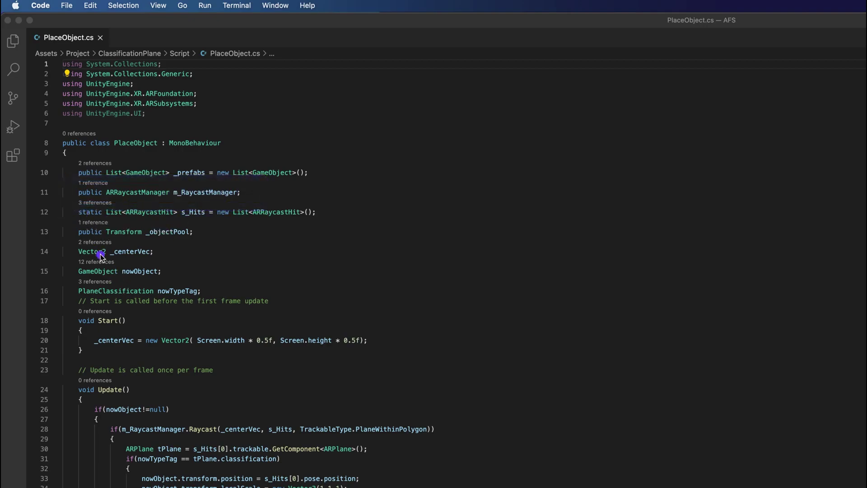
Mark the s_Hits, _objectPool, _centerVec, nowObject and nowTypeTag fields, then the Start method on lines 18–22.
{"action": "left_click_drag", "start_coordinate": [71, 209], "coordinate": [336, 244]}
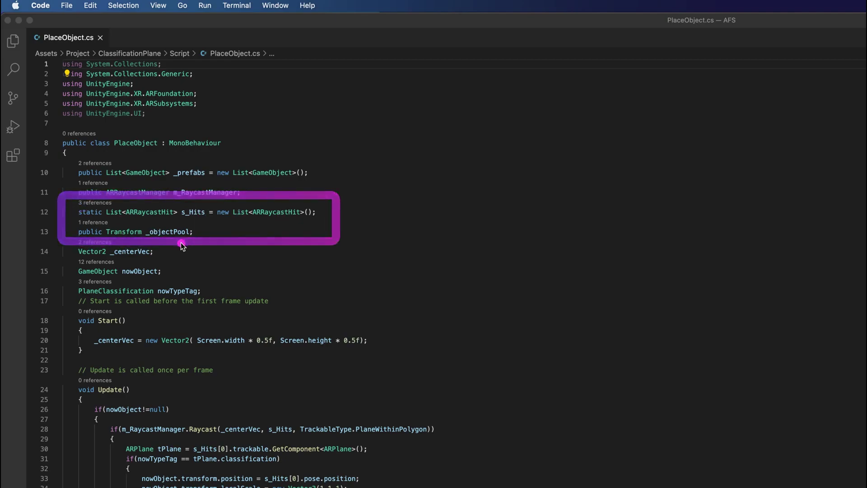
{"action": "left_click_drag", "start_coordinate": [58, 216], "coordinate": [232, 256]}
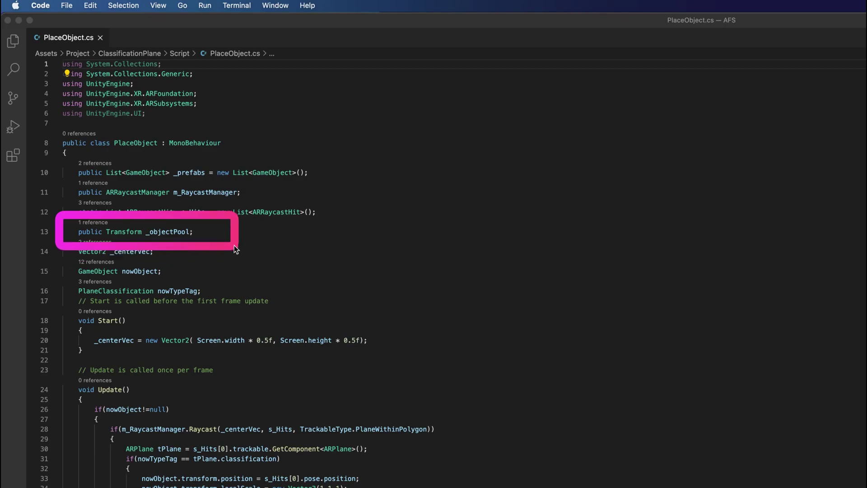
{"action": "left_click", "coordinate": [64, 242]}
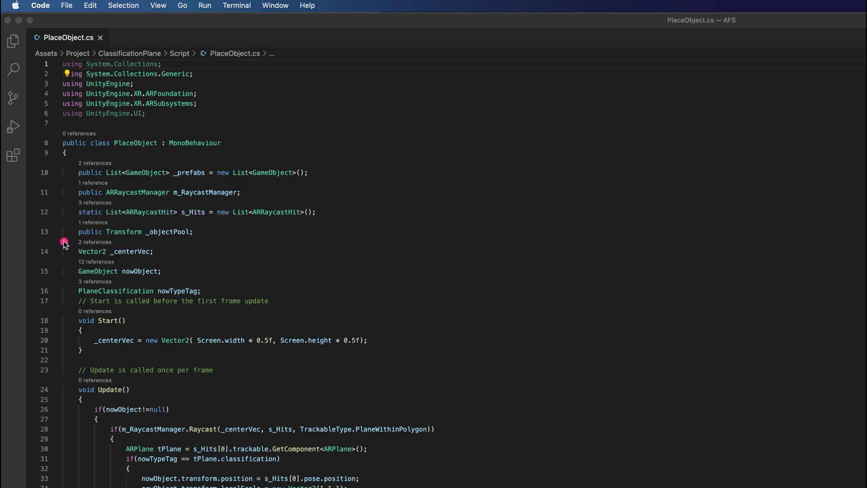
{"action": "left_click_drag", "start_coordinate": [64, 243], "coordinate": [167, 259]}
{"action": "mouse_move", "coordinate": [195, 255]}
{"action": "left_mouse_down"}
{"action": "mouse_move", "coordinate": [56, 283]}
{"action": "mouse_move", "coordinate": [65, 282]}
{"action": "left_mouse_up"}
{"action": "left_click_drag", "start_coordinate": [70, 281], "coordinate": [227, 309]}
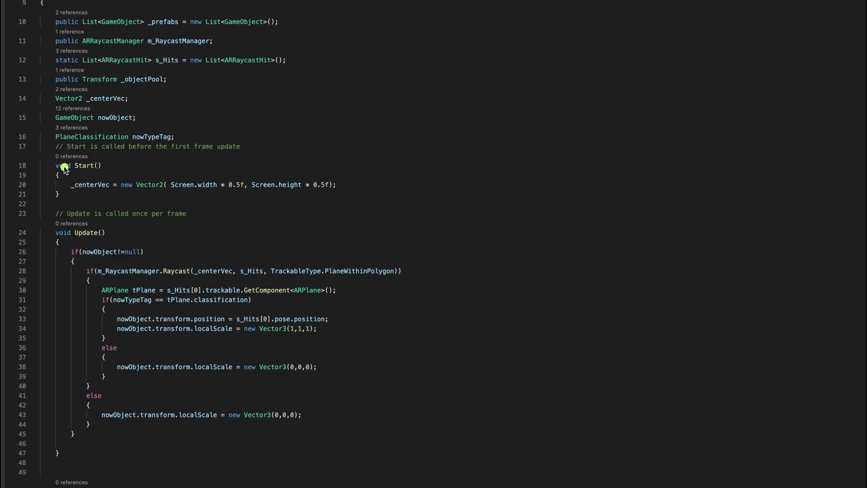
{"action": "left_click_drag", "start_coordinate": [48, 156], "coordinate": [371, 210]}
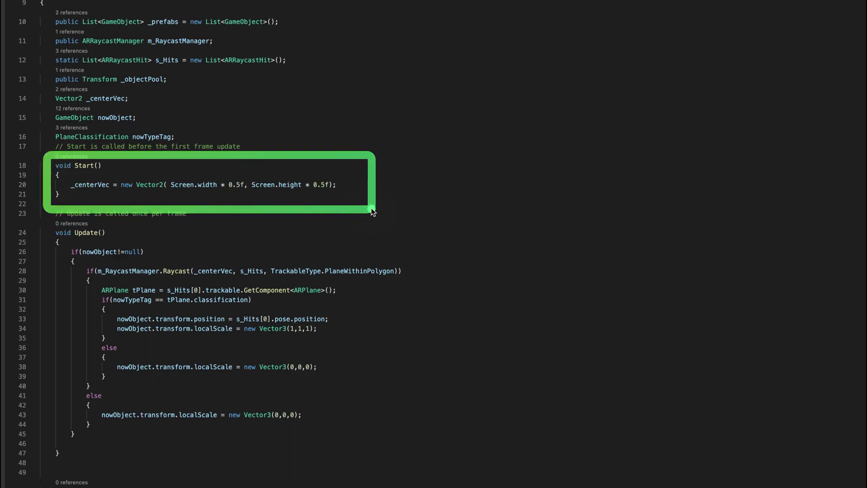
{"action": "scroll", "coordinate": [151, 386], "scroll_direction": "down", "scroll_amount": 5}
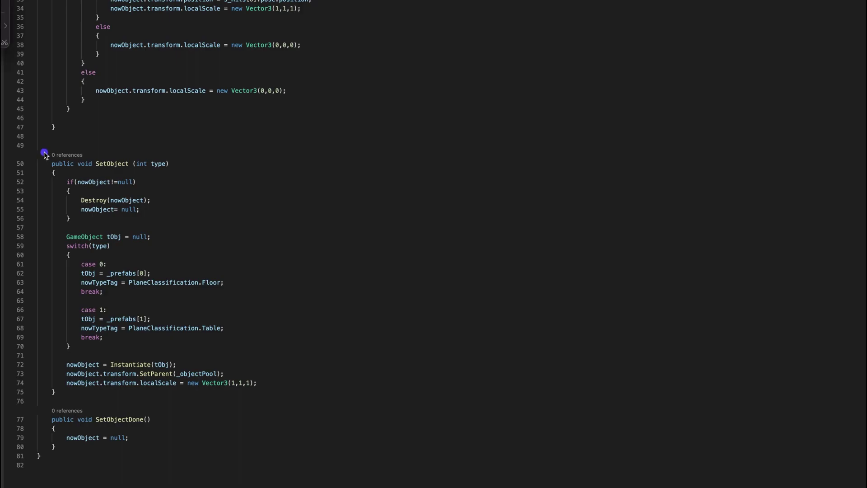
{"action": "left_click_drag", "start_coordinate": [40, 148], "coordinate": [210, 238]}
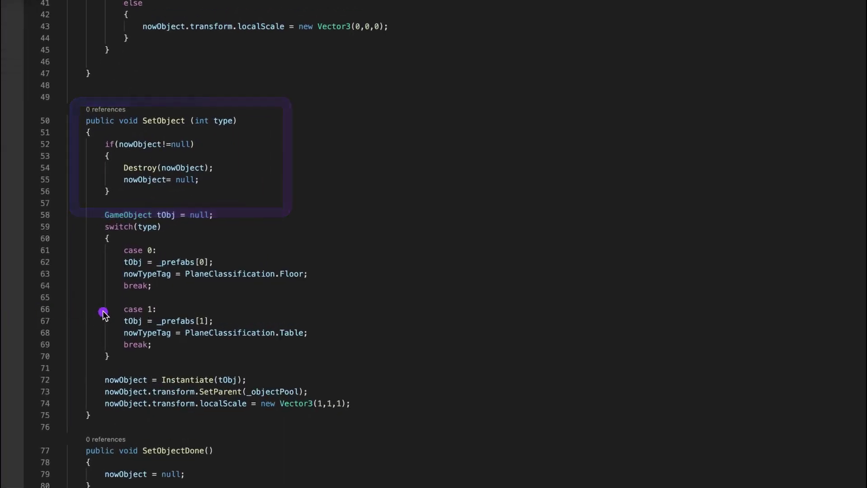
{"action": "left_click_drag", "start_coordinate": [98, 138], "coordinate": [235, 201]}
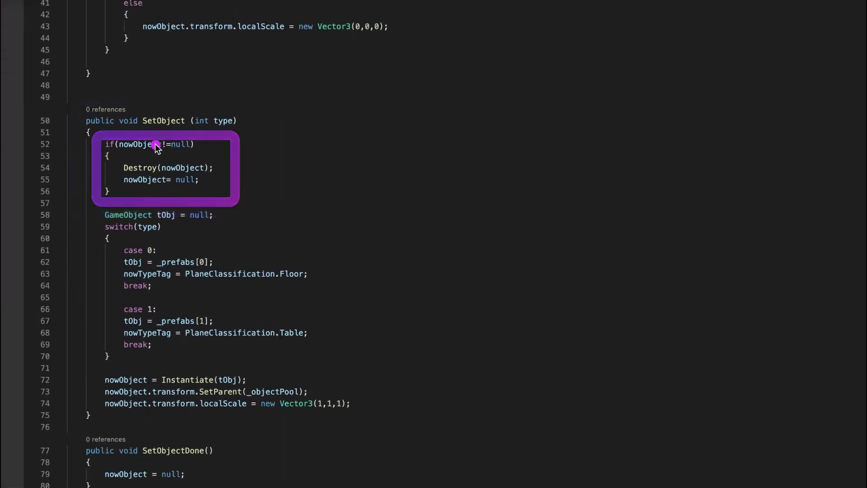
{"action": "left_click_drag", "start_coordinate": [108, 152], "coordinate": [246, 194]}
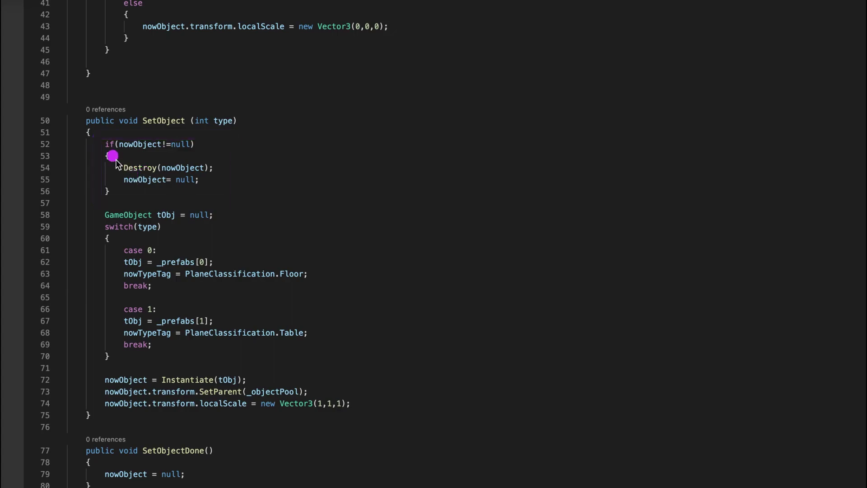
{"action": "left_click", "coordinate": [247, 195]}
{"action": "left_click_drag", "start_coordinate": [115, 168], "coordinate": [218, 193]}
{"action": "mouse_move", "coordinate": [87, 200]}
{"action": "left_mouse_down"}
{"action": "mouse_move", "coordinate": [184, 396]}
{"action": "mouse_move", "coordinate": [332, 373]}
{"action": "left_mouse_up"}
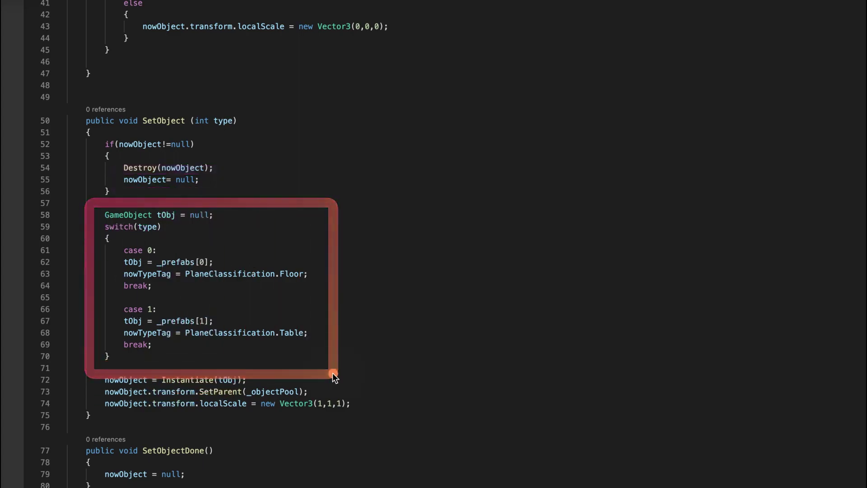
{"action": "left_click", "coordinate": [206, 262]}
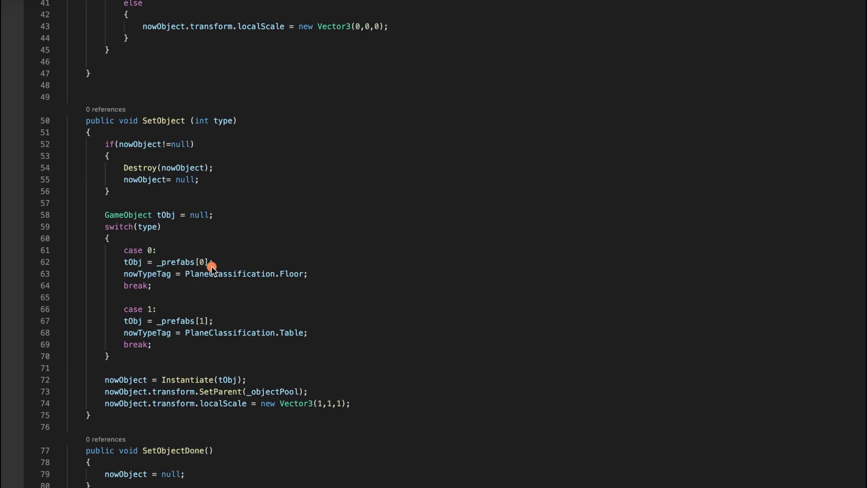
{"action": "left_click_drag", "start_coordinate": [109, 248], "coordinate": [329, 289]}
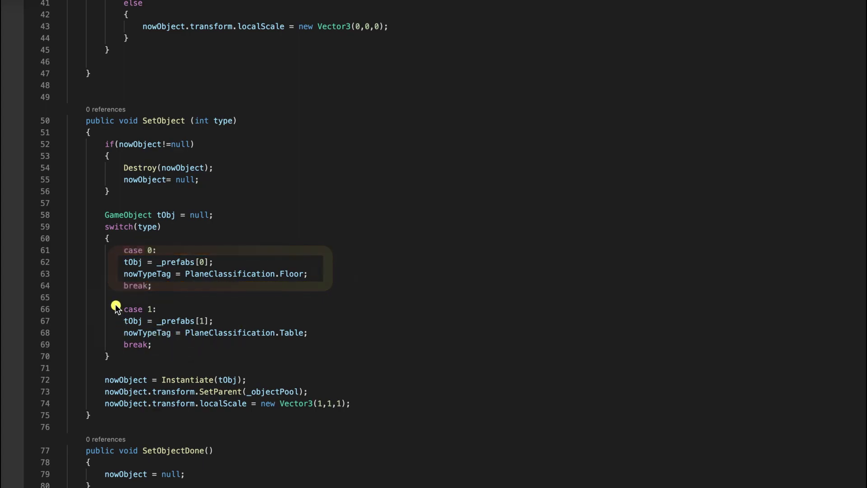
{"action": "left_click_drag", "start_coordinate": [116, 306], "coordinate": [324, 347]}
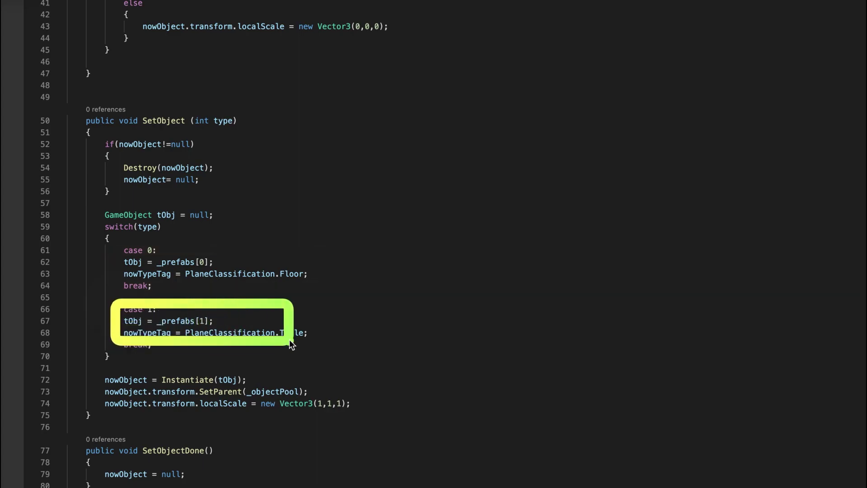
{"action": "left_click", "coordinate": [321, 342]}
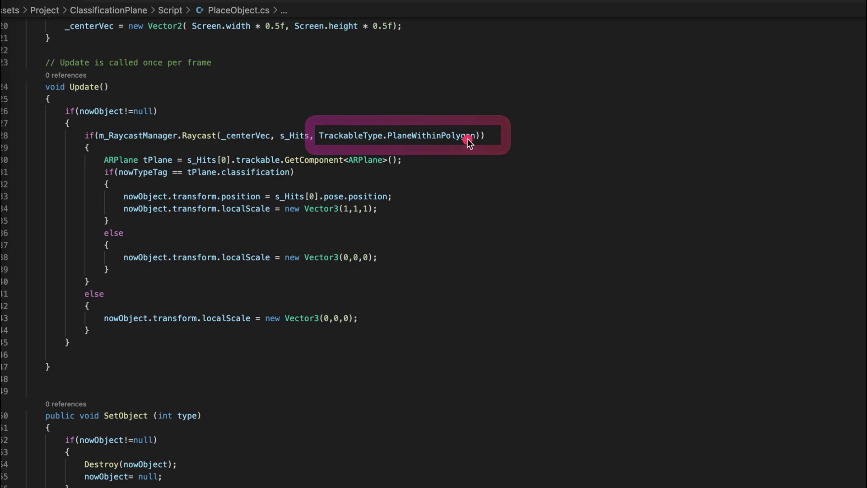
Highlight the s_Hits ARPlane lookup expression on line 30 of Update.
{"action": "left_click", "coordinate": [294, 135]}
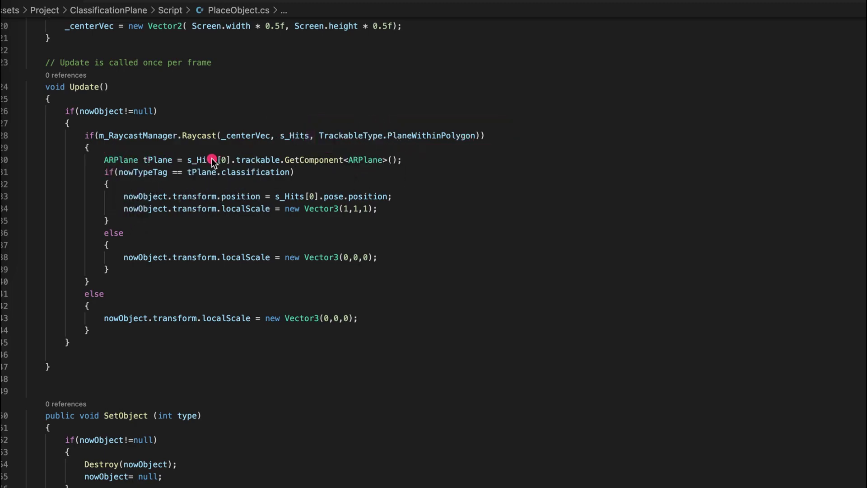
{"action": "left_click_drag", "start_coordinate": [293, 174], "coordinate": [415, 175]}
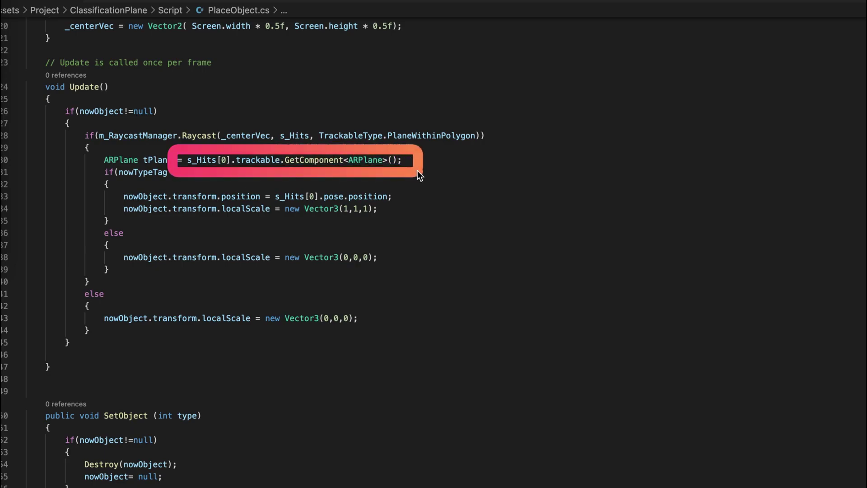
{"action": "left_click", "coordinate": [417, 170]}
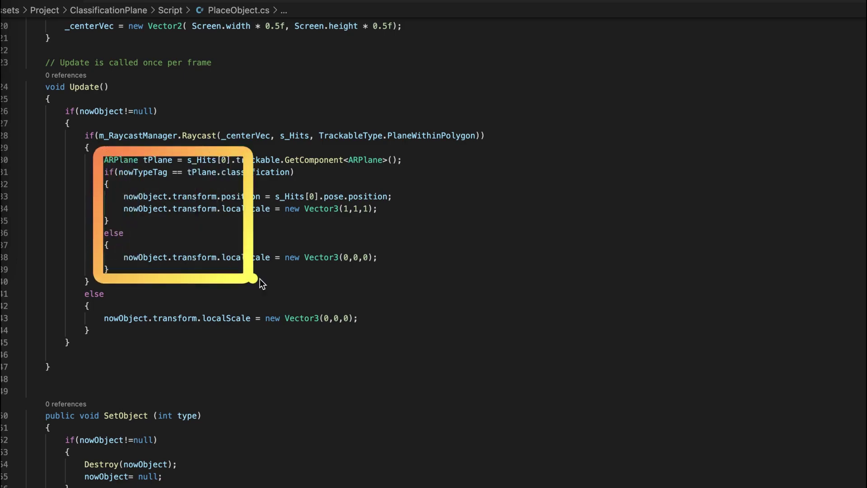
Mark the classification check in Update and move down to the SetObjectDone method.
{"action": "left_click_drag", "start_coordinate": [121, 242], "coordinate": [449, 290]}
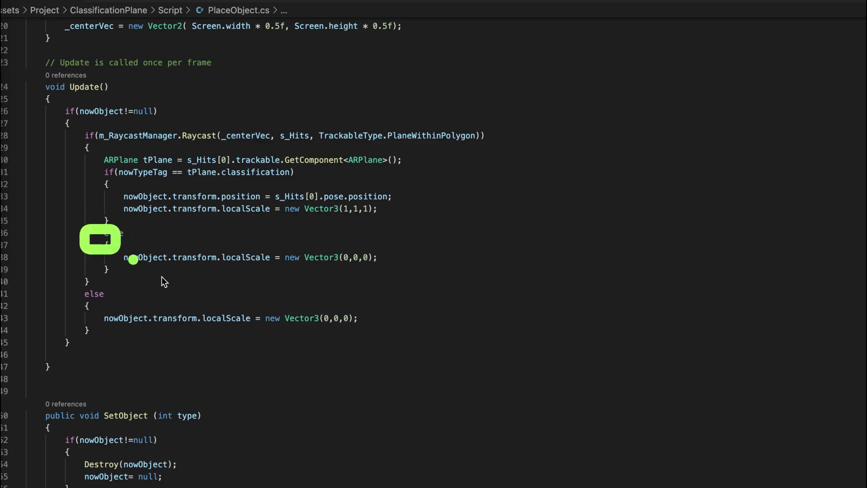
{"action": "left_click_drag", "start_coordinate": [164, 281], "coordinate": [401, 339]}
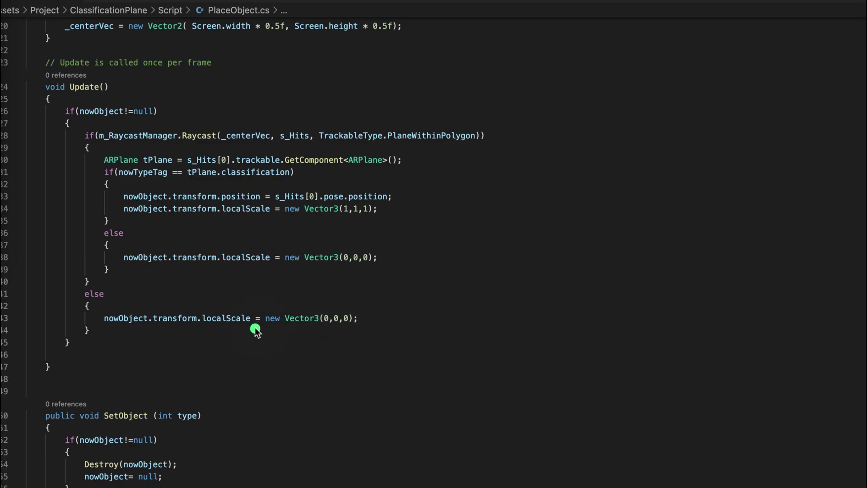
{"action": "scroll", "coordinate": [60, 435], "scroll_direction": "down", "scroll_amount": 10}
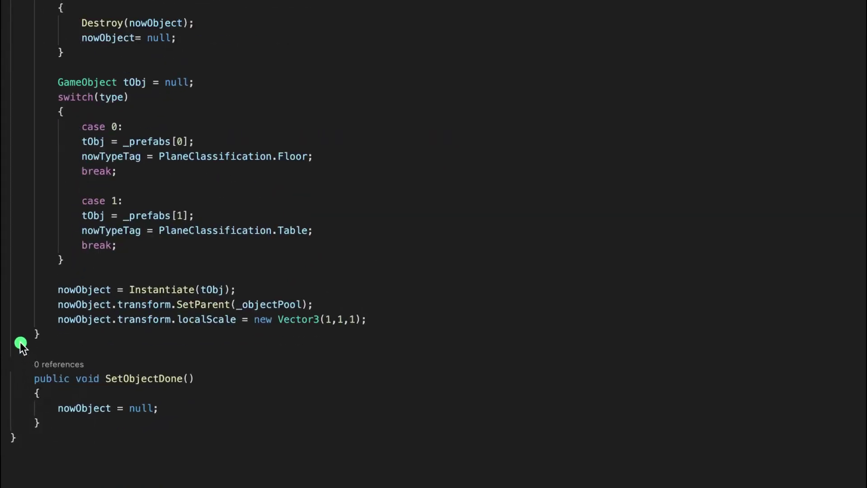
{"action": "left_click_drag", "start_coordinate": [20, 343], "coordinate": [351, 448]}
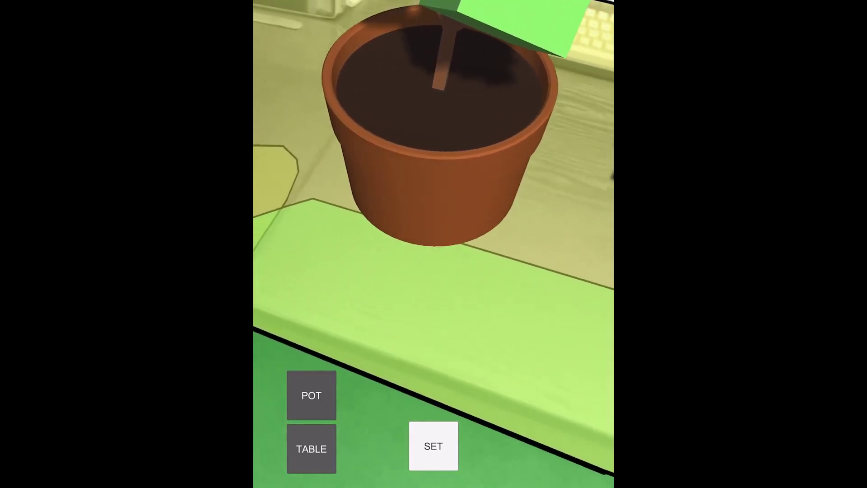
Place a pot on the plane classified as Table on the device.
{"action": "left_click", "coordinate": [433, 446]}
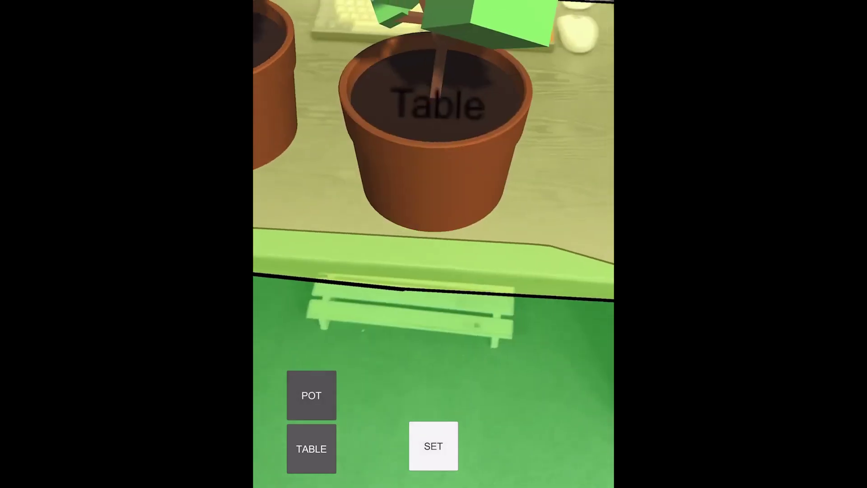